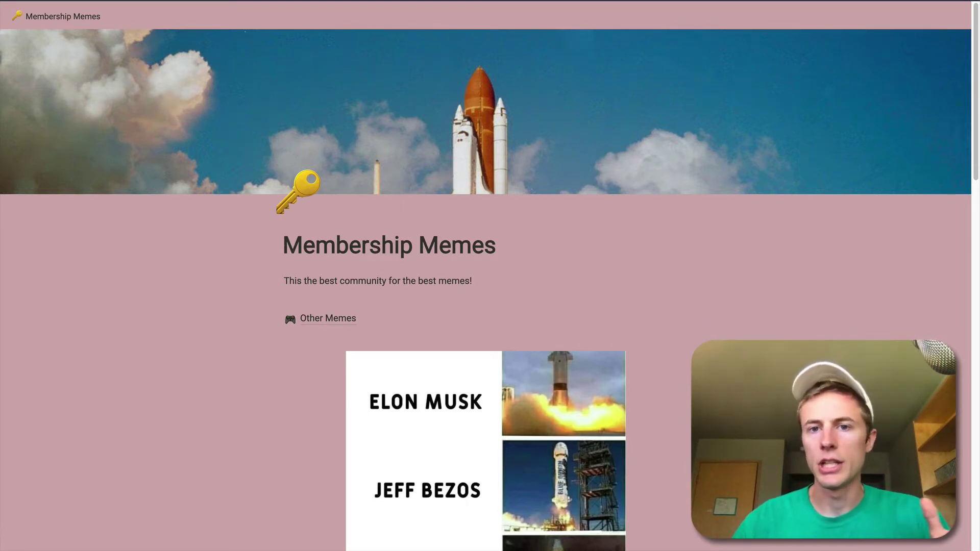
Compare the Membership Memes page in Notion with the published memes site.
scroll(706, 341, down, 1)
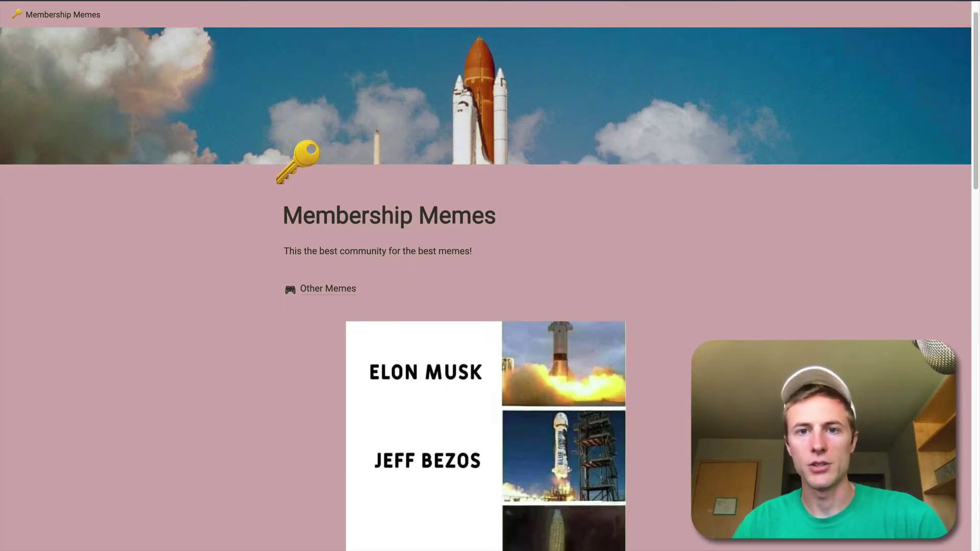
key(ctrl+Left)
scroll(607, 335, down, 1)
scroll(607, 335, down, 3)
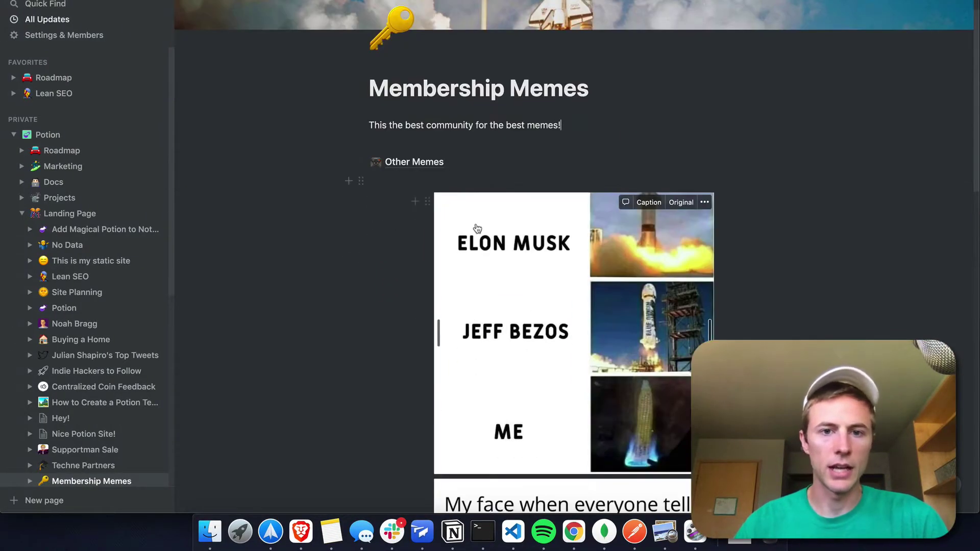
scroll(603, 343, down, 8)
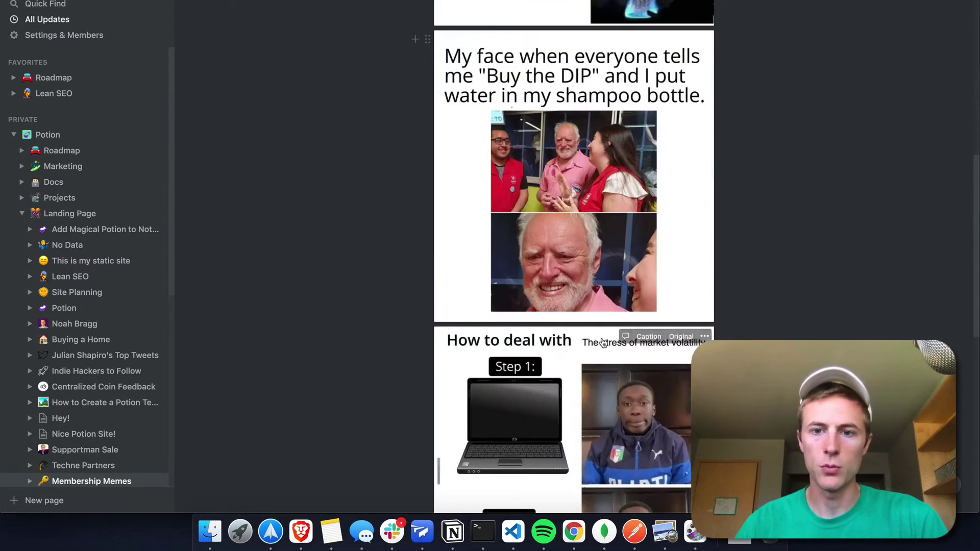
scroll(587, 286, up, 10)
key(ctrl+Right)
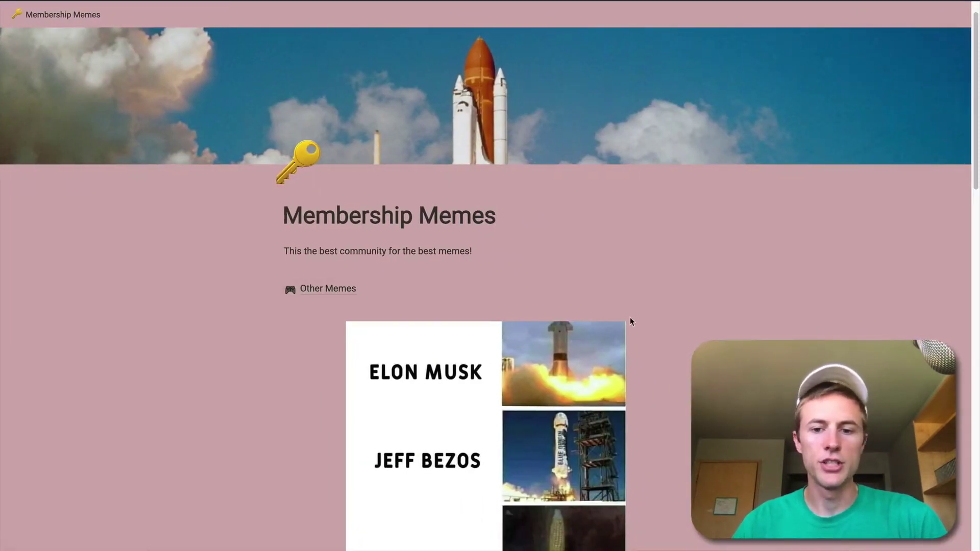
scroll(619, 324, down, 20)
scroll(600, 306, up, 20)
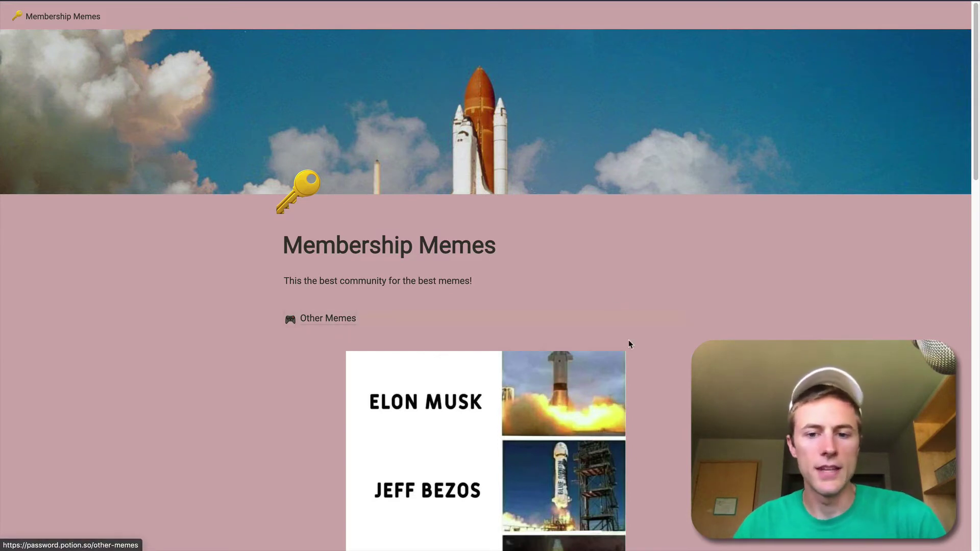
Find the Password Protected Demo site in the Potion dashboard and show its Options step.
scroll(630, 341, down, 2)
scroll(627, 338, down, 1)
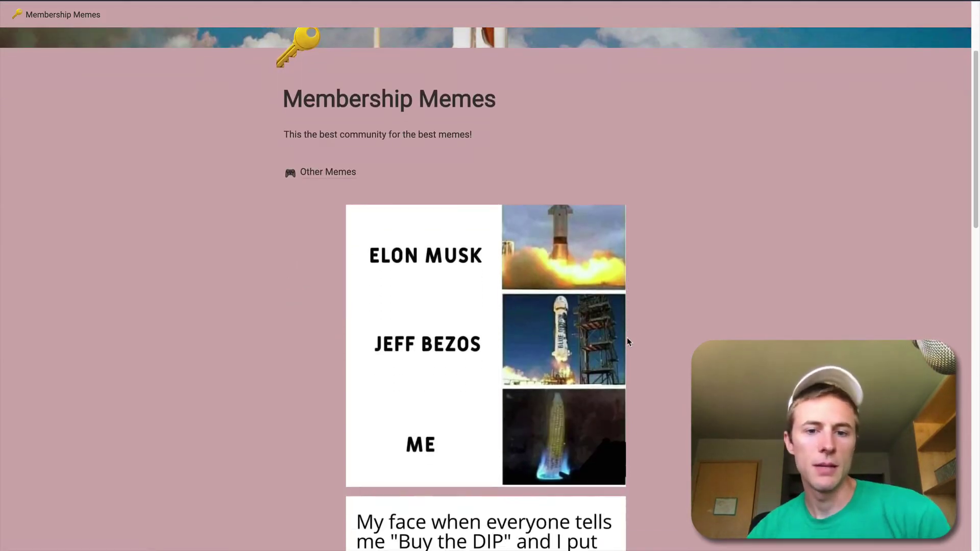
scroll(486, 410, down, 1)
scroll(486, 410, down, 5)
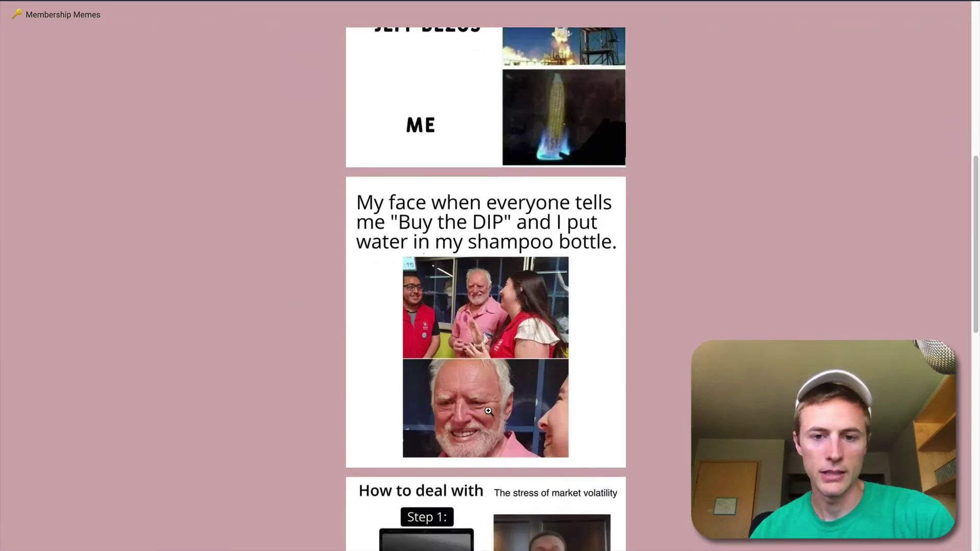
scroll(515, 301, down, 7)
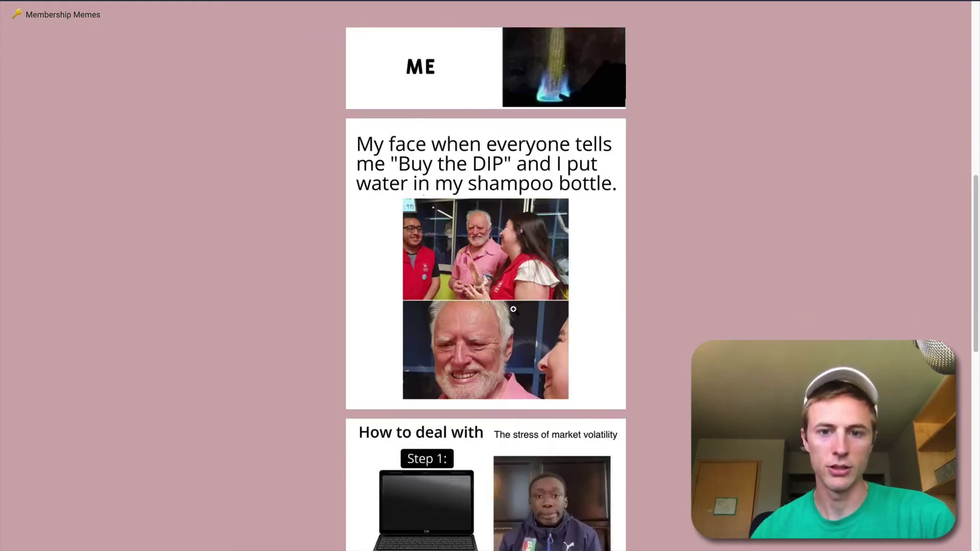
scroll(516, 323, down, 6)
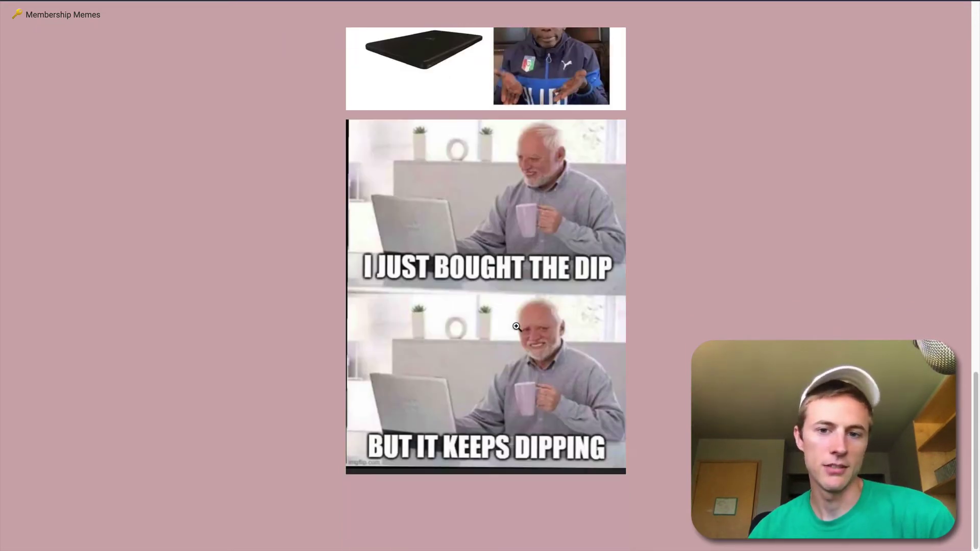
scroll(516, 312, up, 6)
scroll(516, 312, up, 15)
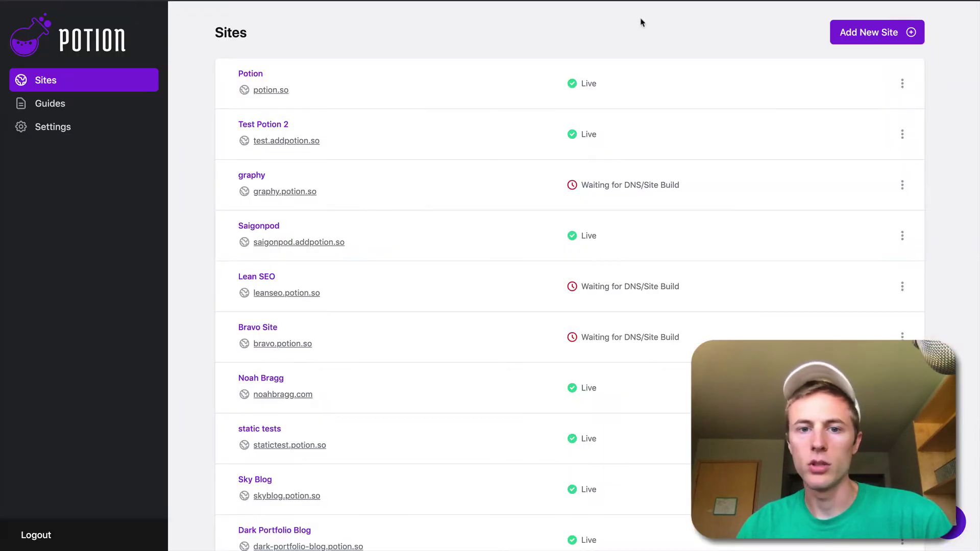
scroll(505, 184, down, 6)
scroll(509, 213, down, 10)
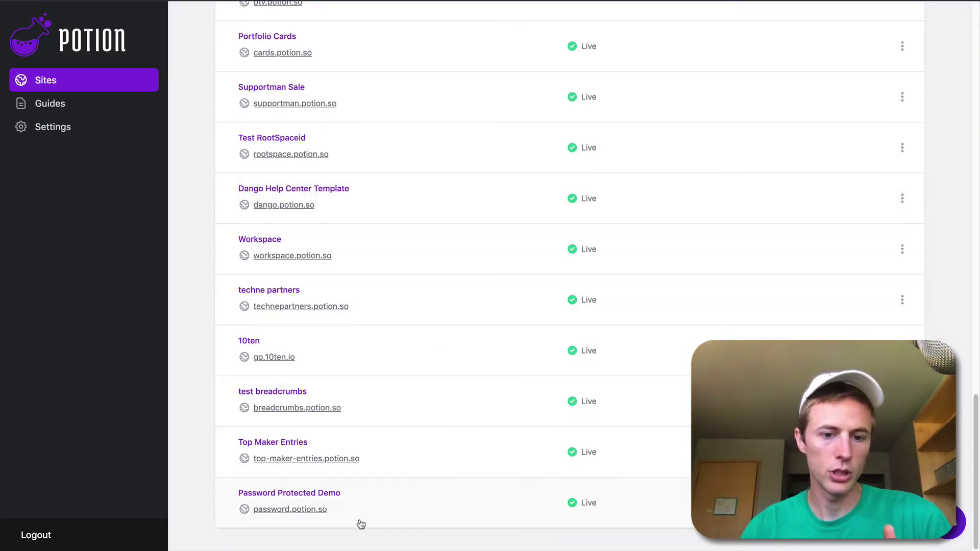
click(378, 514)
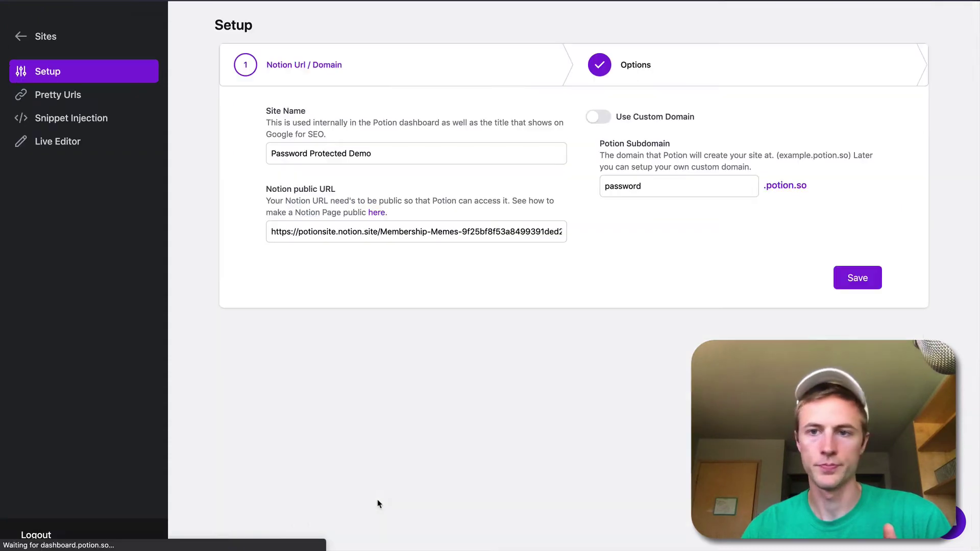
click(691, 65)
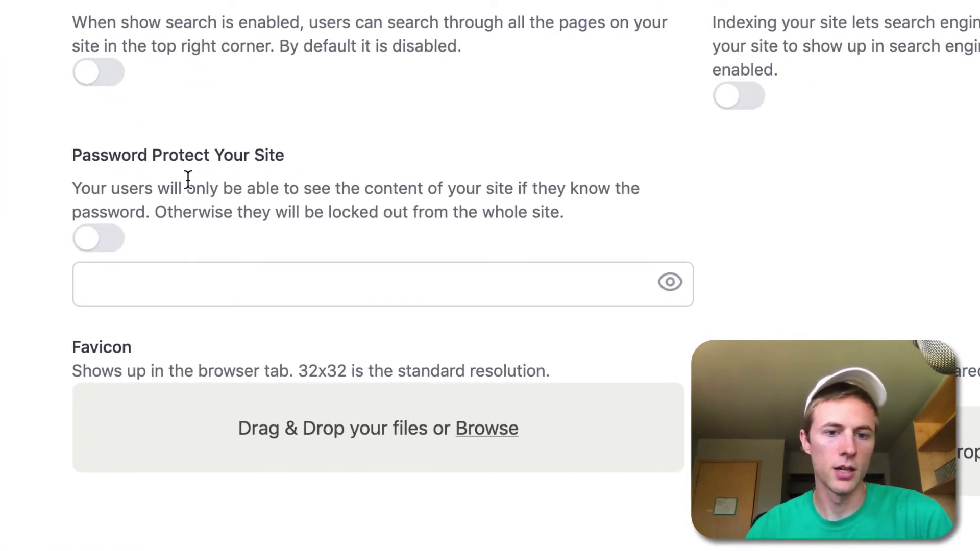
Turn on Password Protect Your Site, enter the site password, check it, and save the options.
click(99, 240)
click(152, 282)
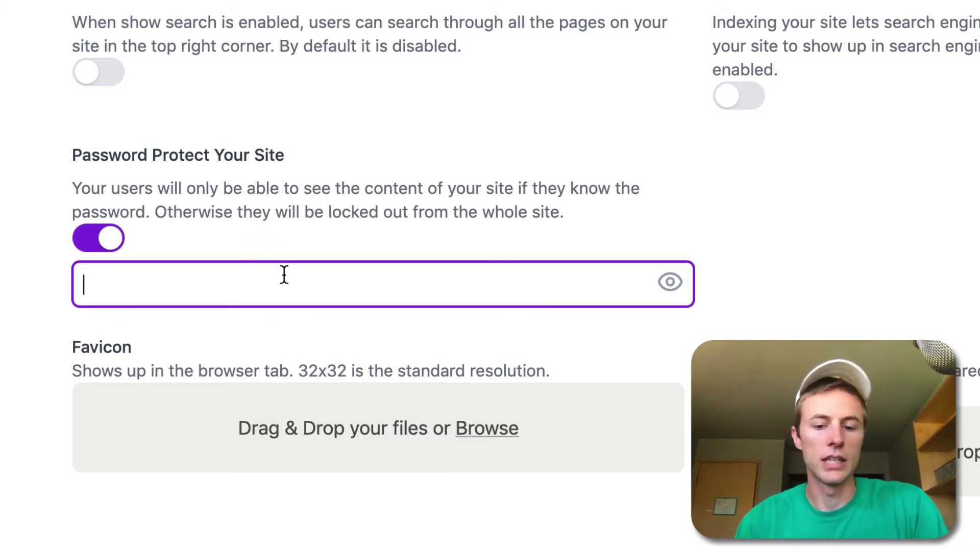
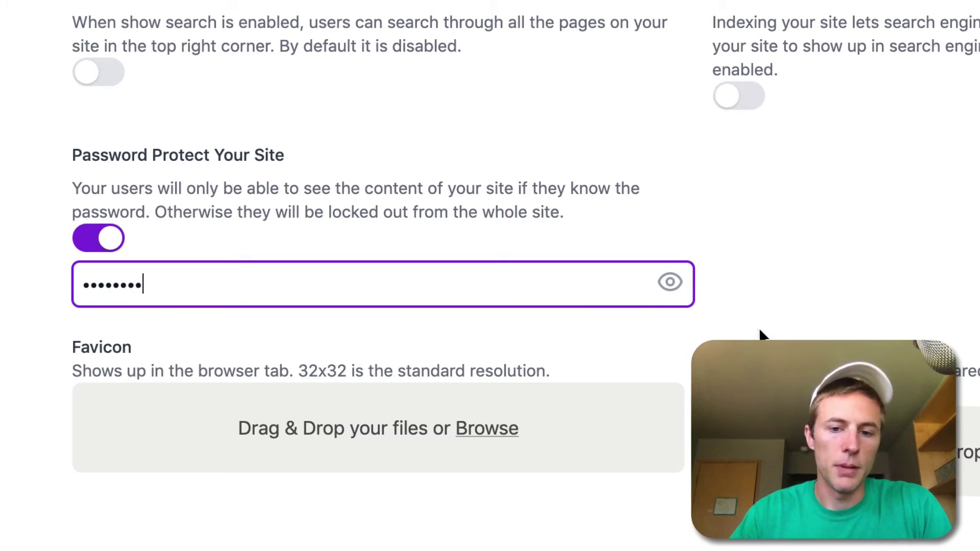
click(673, 284)
click(673, 285)
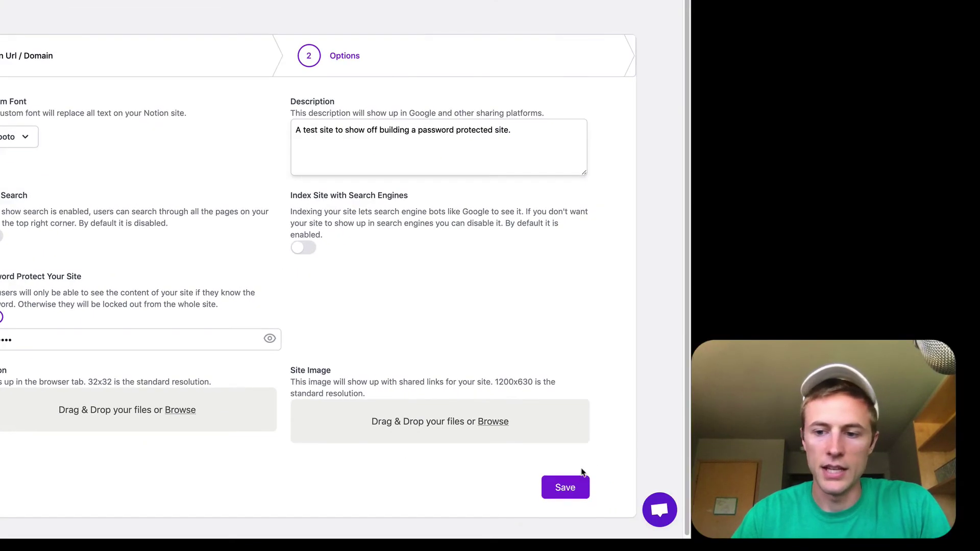
click(572, 486)
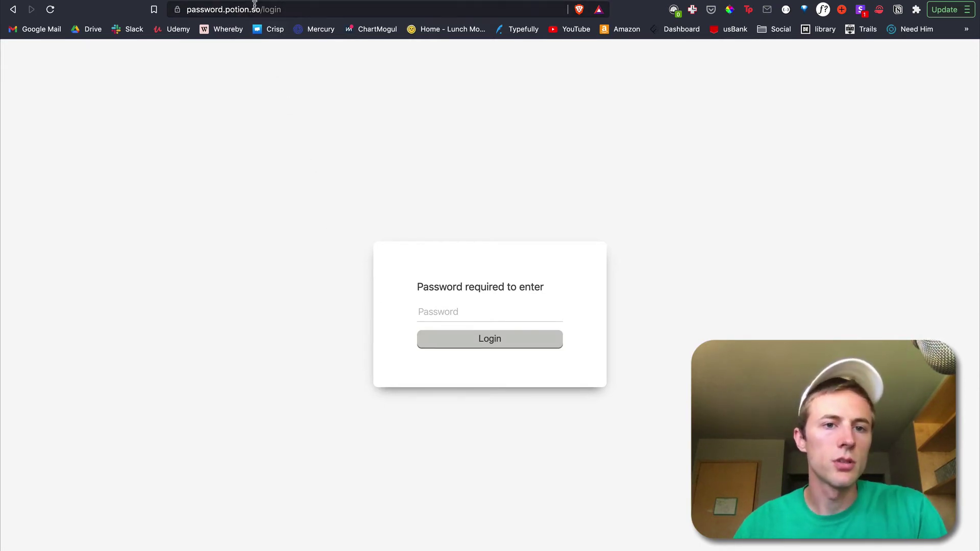
Remove /login from the site address and load the site root to test protection.
double_click(301, 11)
key(BackSpace)
key(Return)
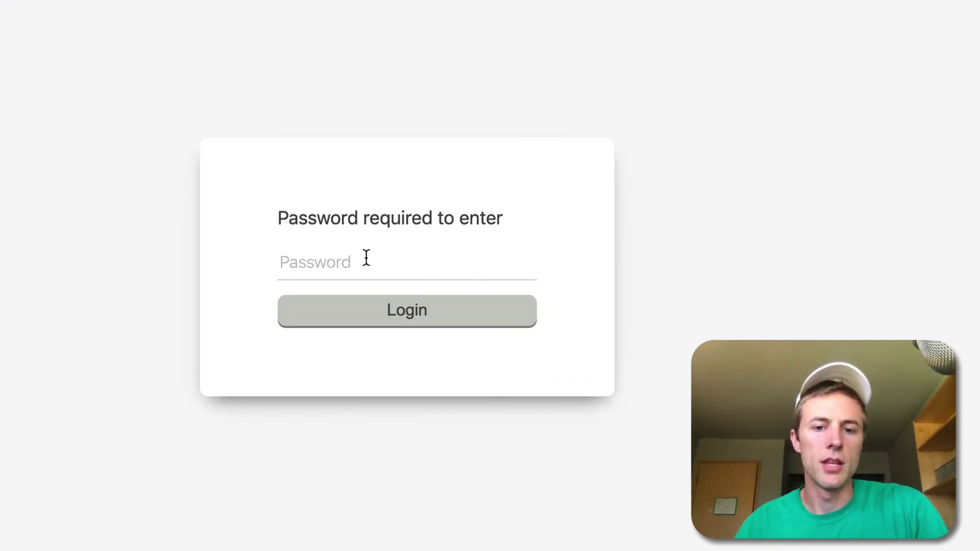
Enter the site password on the login page and unlock the Membership Memes page.
click(366, 258)
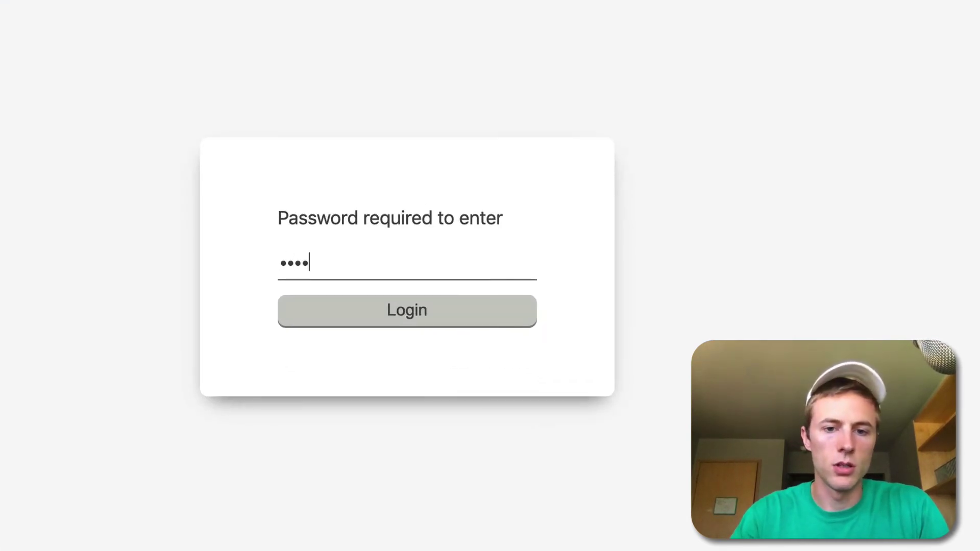
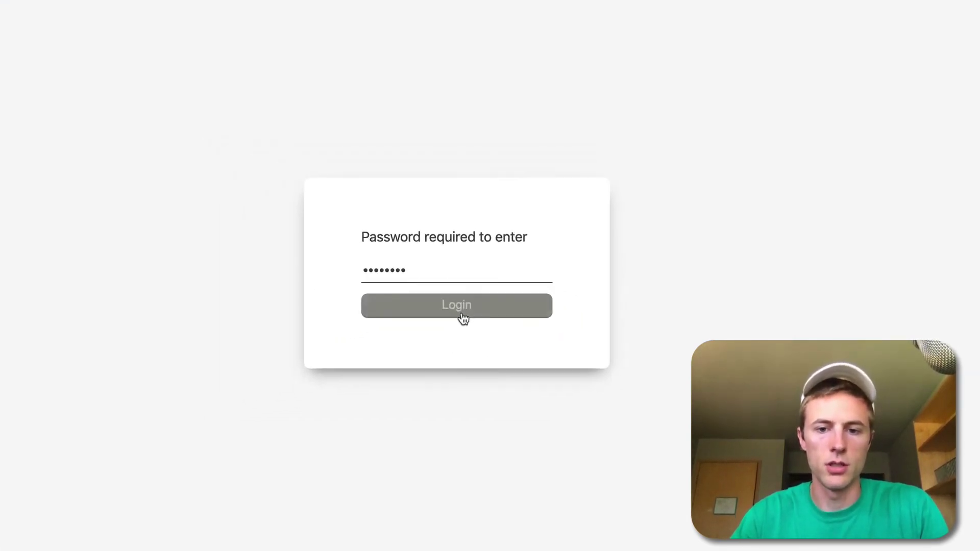
click(415, 322)
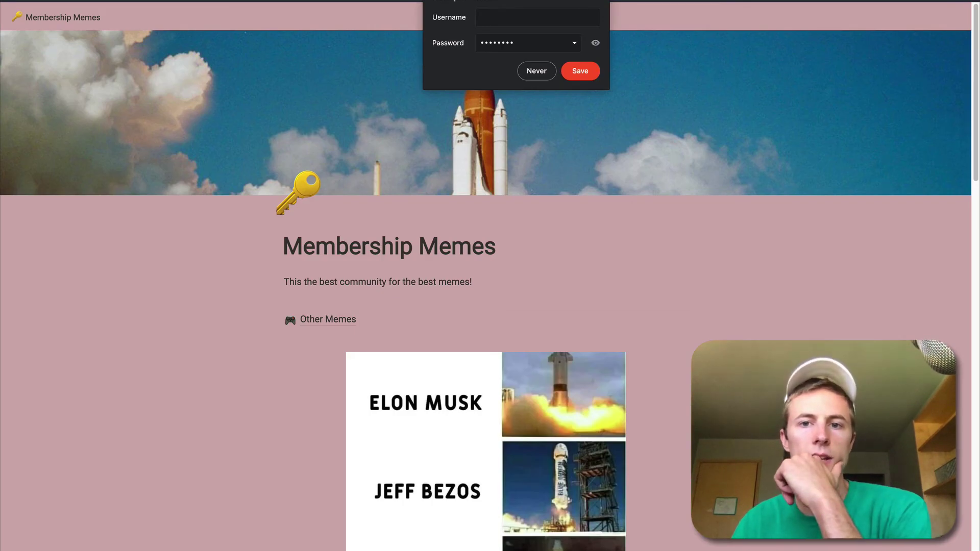
scroll(600, 263, down, 5)
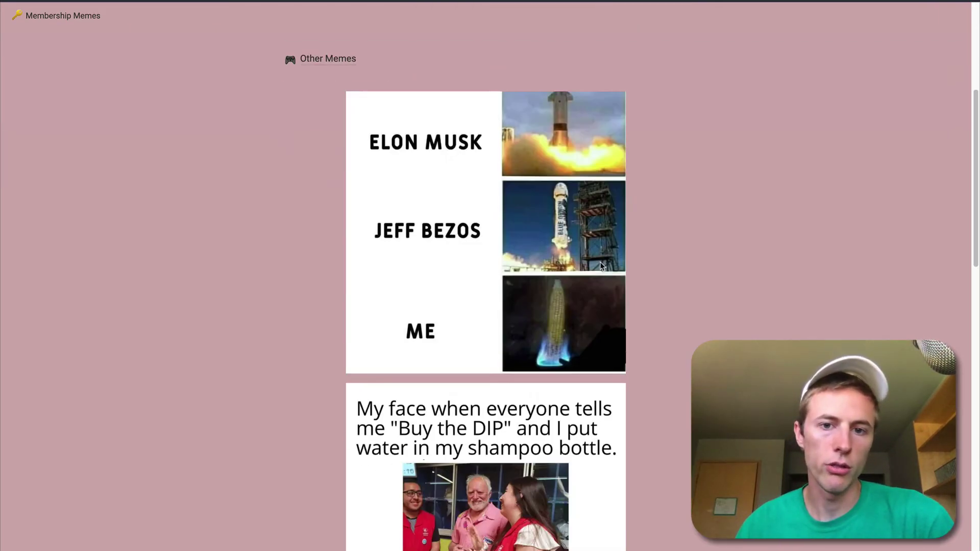
scroll(600, 265, down, 15)
scroll(600, 267, up, 20)
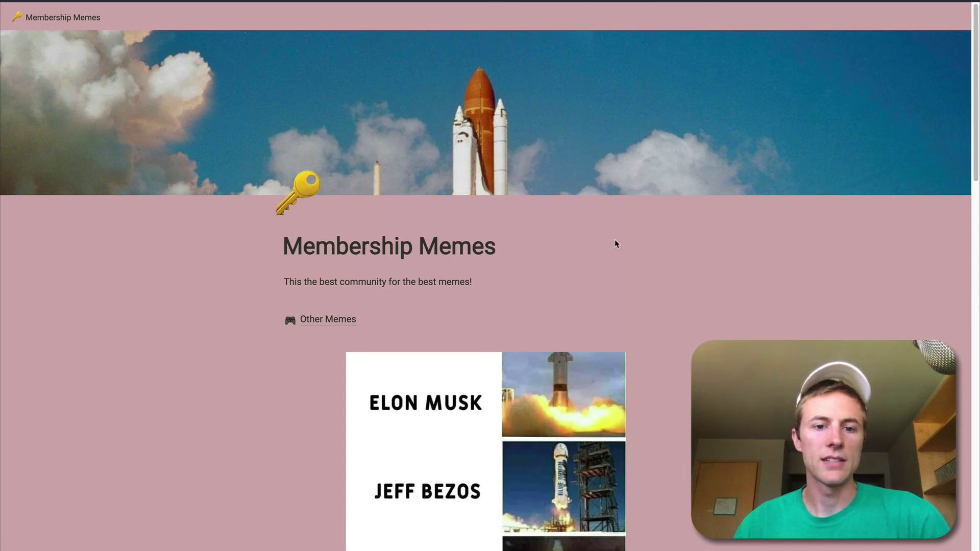
click(314, 327)
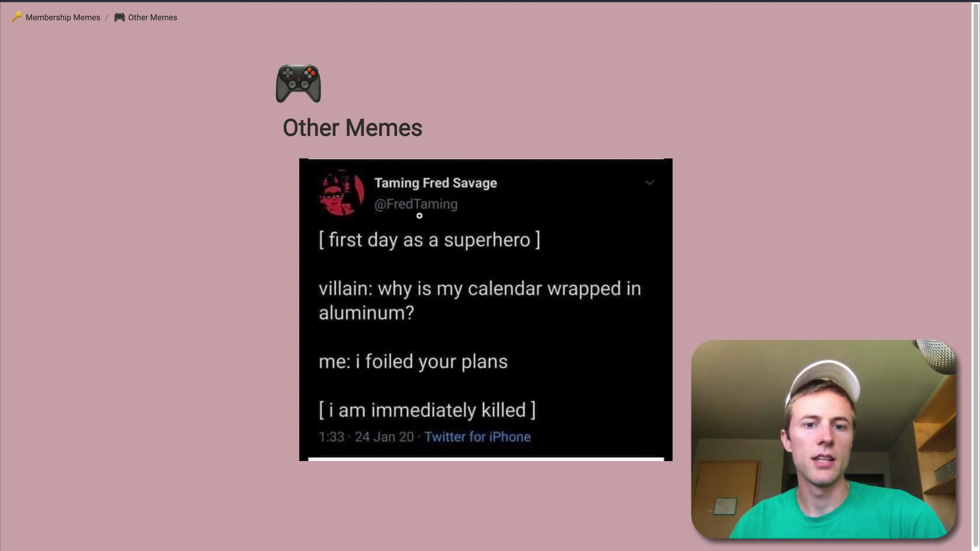
click(57, 17)
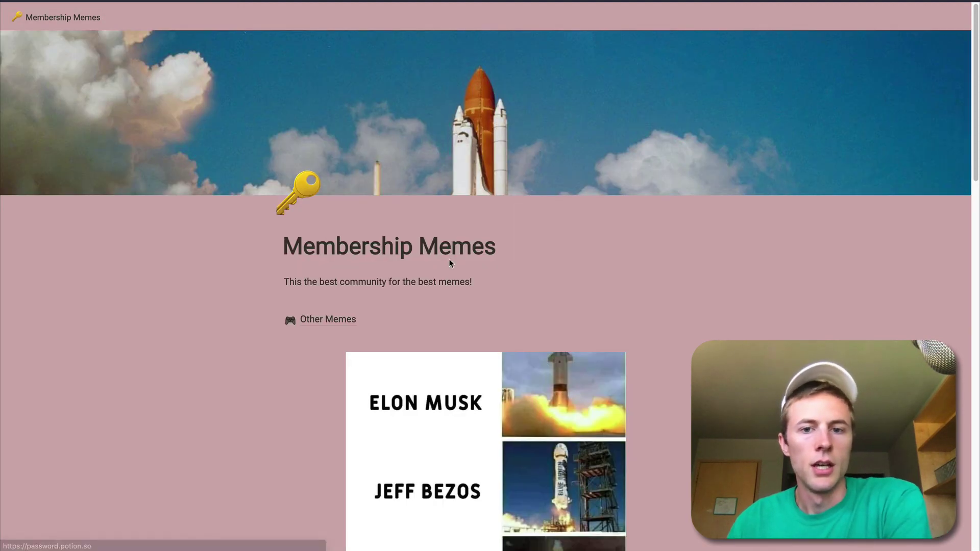
scroll(449, 259, down, 7)
scroll(478, 321, up, 7)
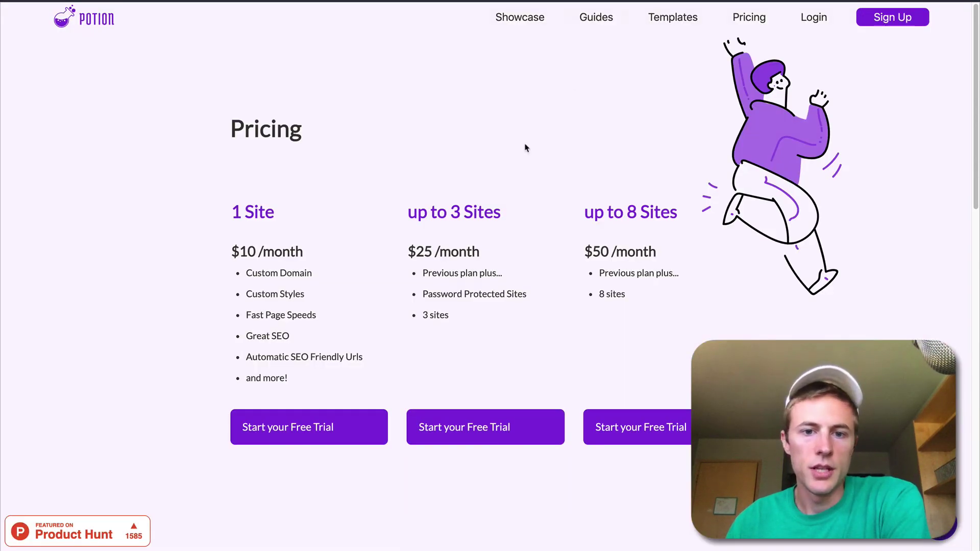
drag(407, 210, 667, 221)
click(668, 221)
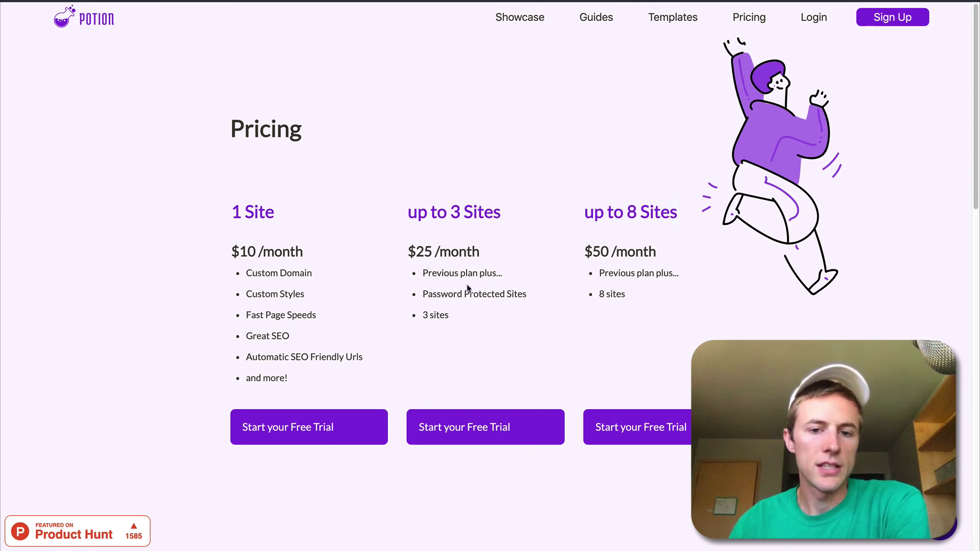
double_click(431, 293)
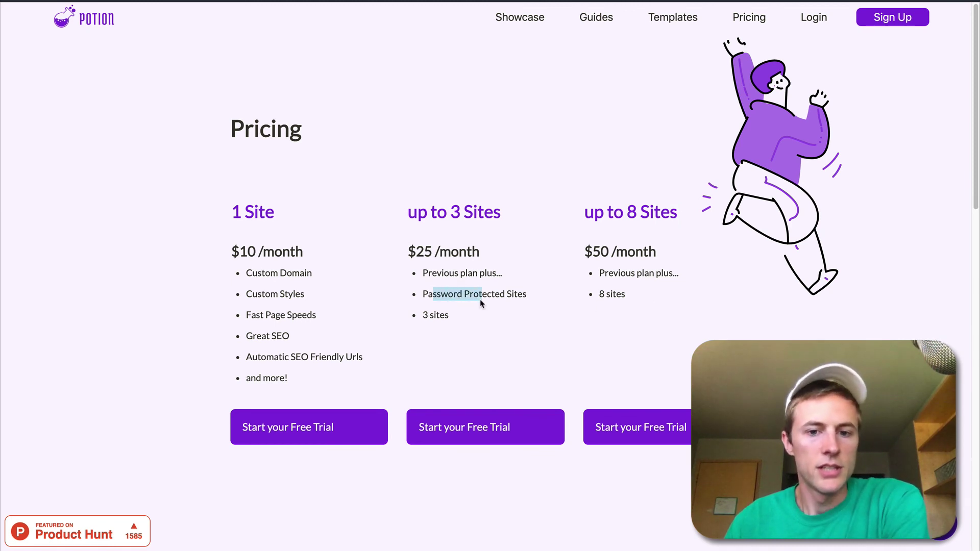
click(483, 298)
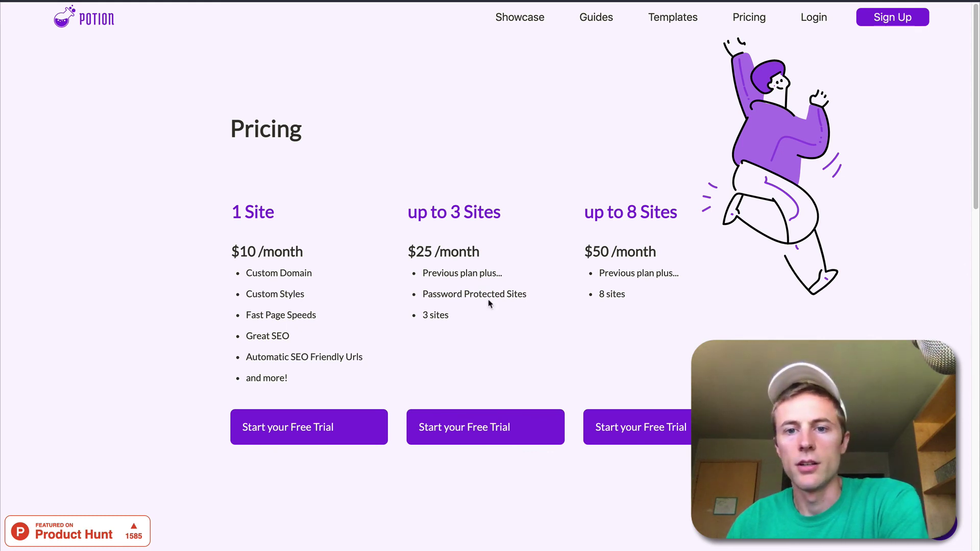